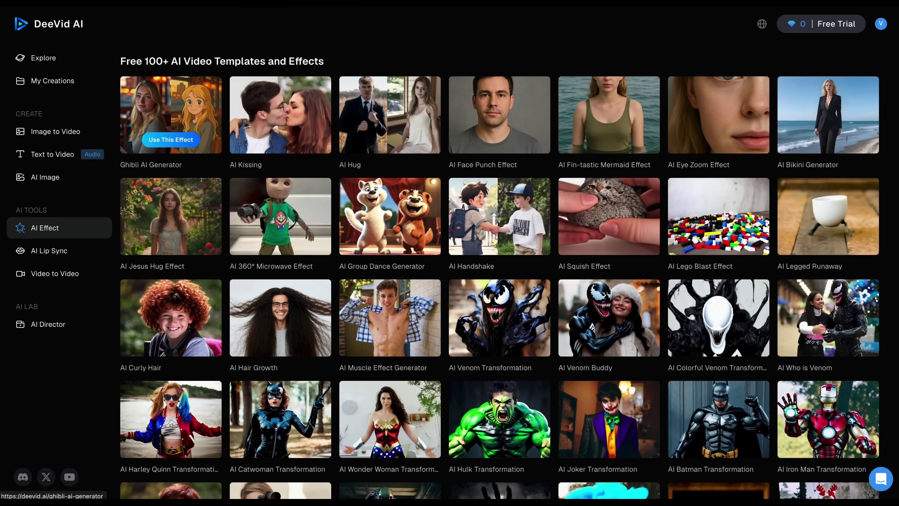
Load deevid.ai to show the AI Video Generator landing page
mouse_move(369, 168)
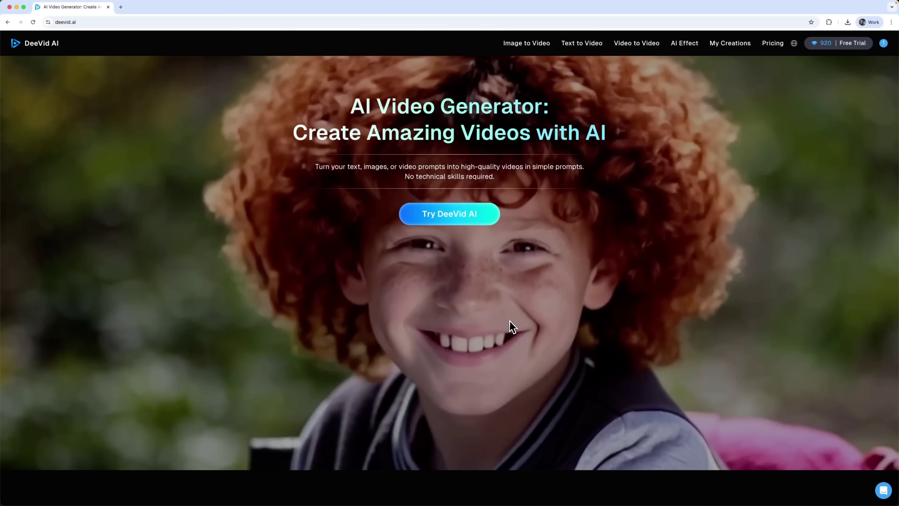
Scroll down the home page and advance the showcase through three example videos
scroll(508, 325, "down", 3)
scroll(510, 324, "down", 13)
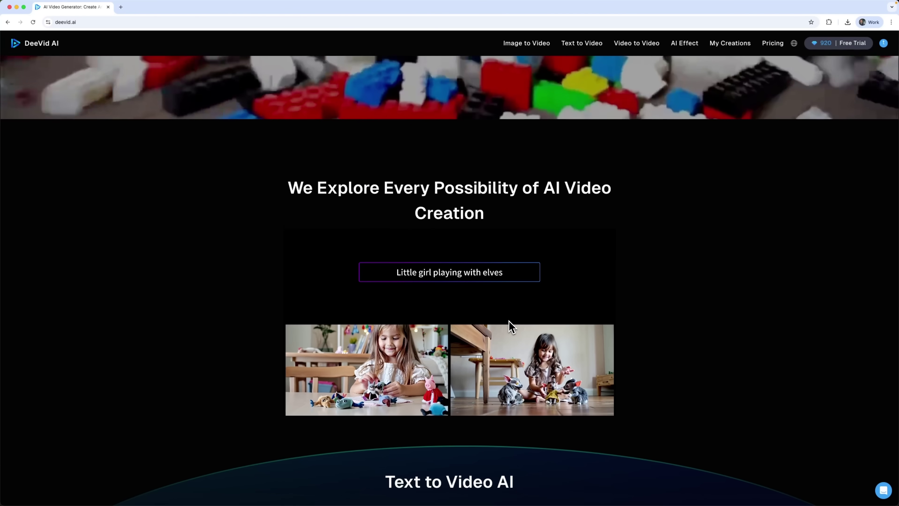
scroll(509, 325, "down", 6)
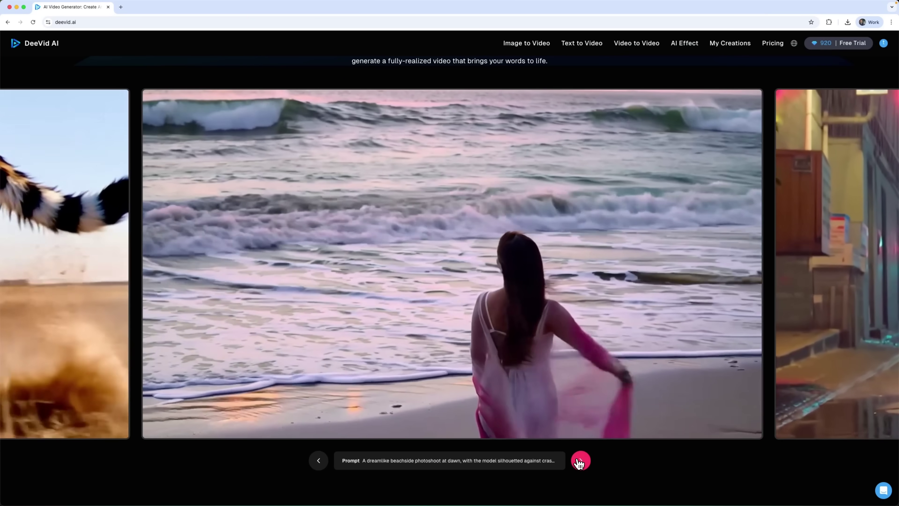
left_click(581, 460)
left_click(581, 460)
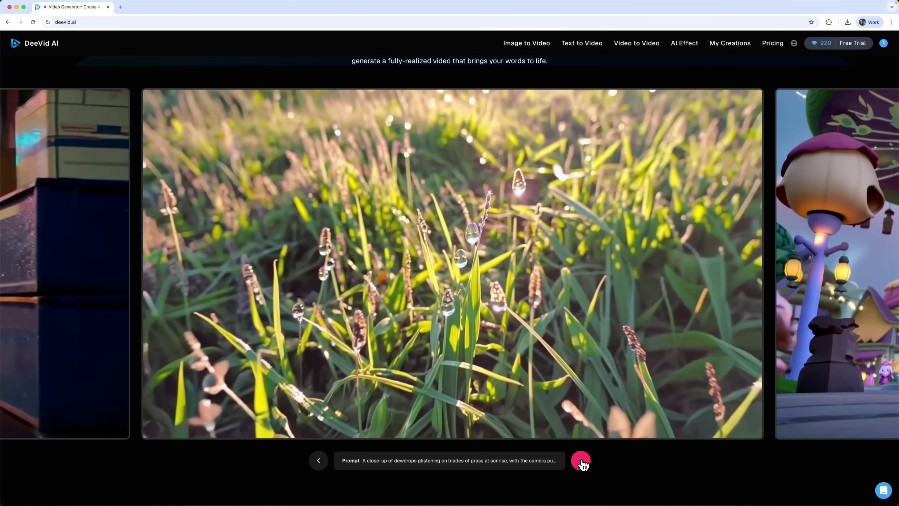
left_click(581, 460)
Scroll through the rest of the home page, then go to Image to Video
scroll(582, 462, "down", 12)
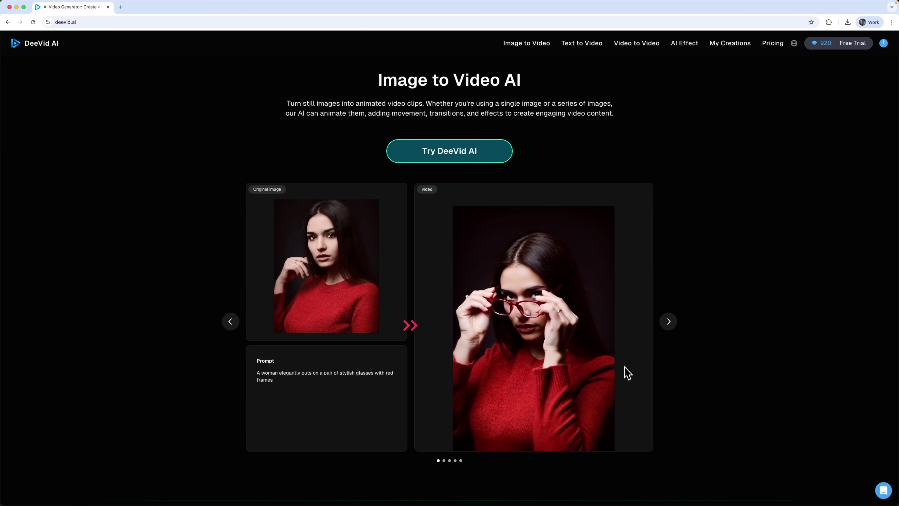
scroll(624, 365, "down", 5)
scroll(625, 366, "down", 11)
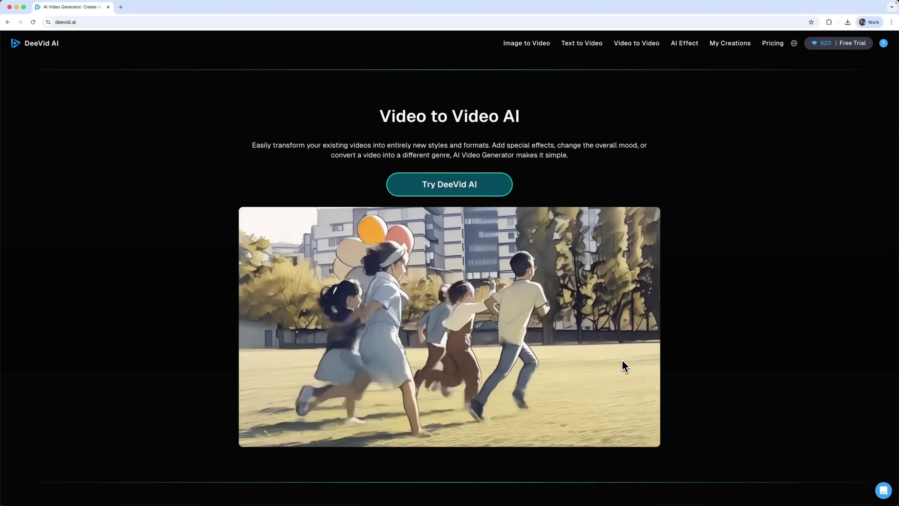
scroll(625, 366, "down", 8)
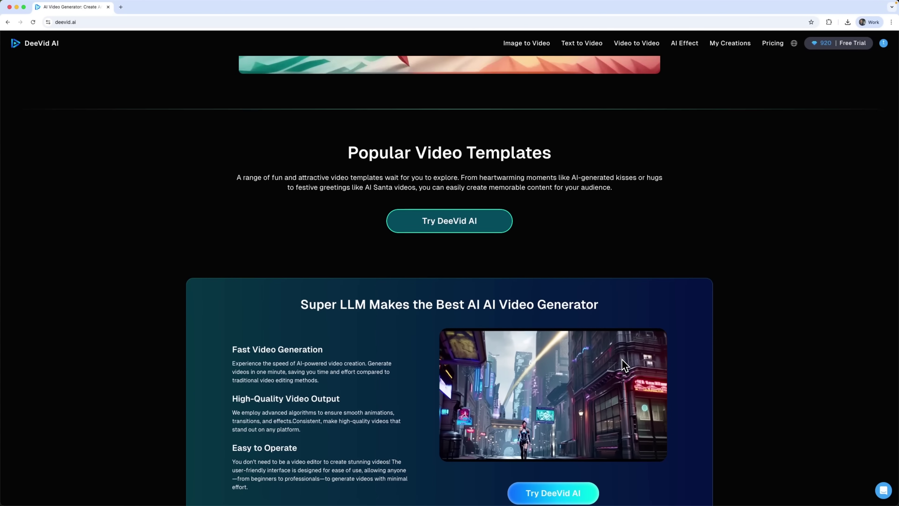
scroll(608, 332, "down", 12)
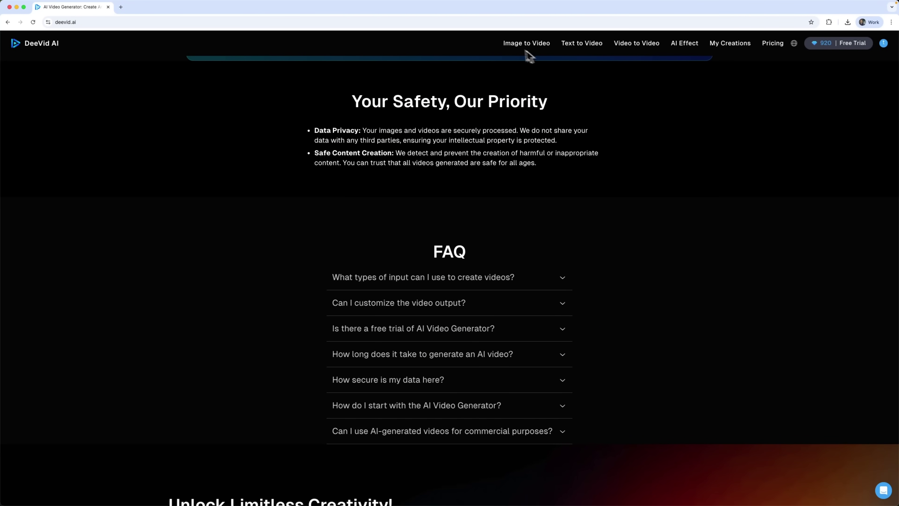
left_click(512, 43)
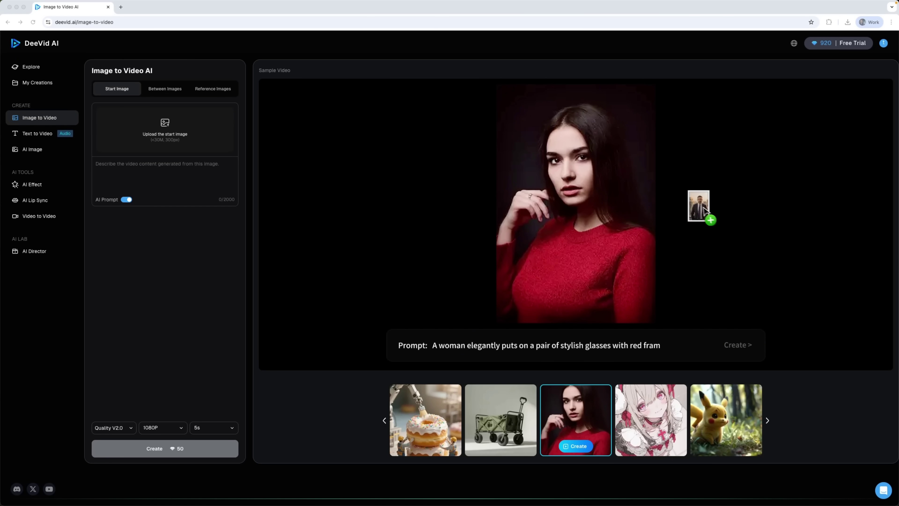
Drop the businessman photo in as the start image and preview the Between Images option
left_click_drag(704, 209, 174, 134)
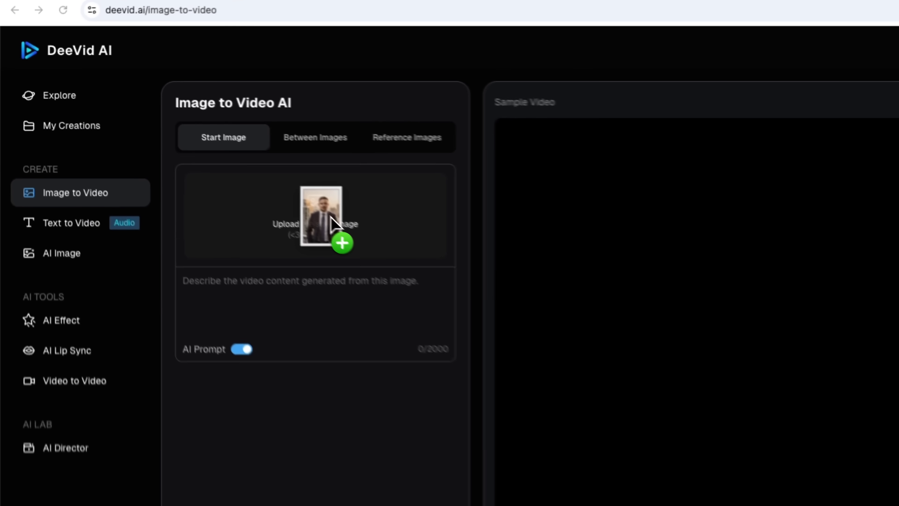
left_click_drag(332, 218, 335, 225)
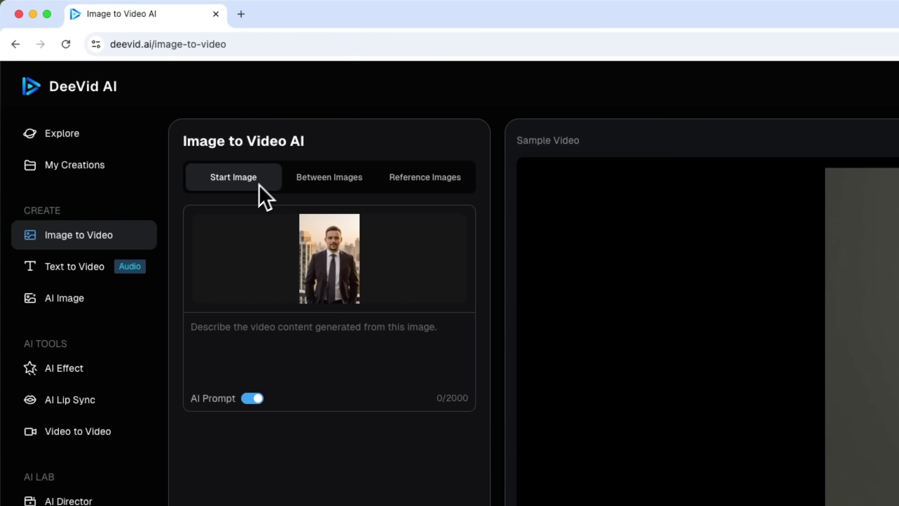
mouse_move(296, 239)
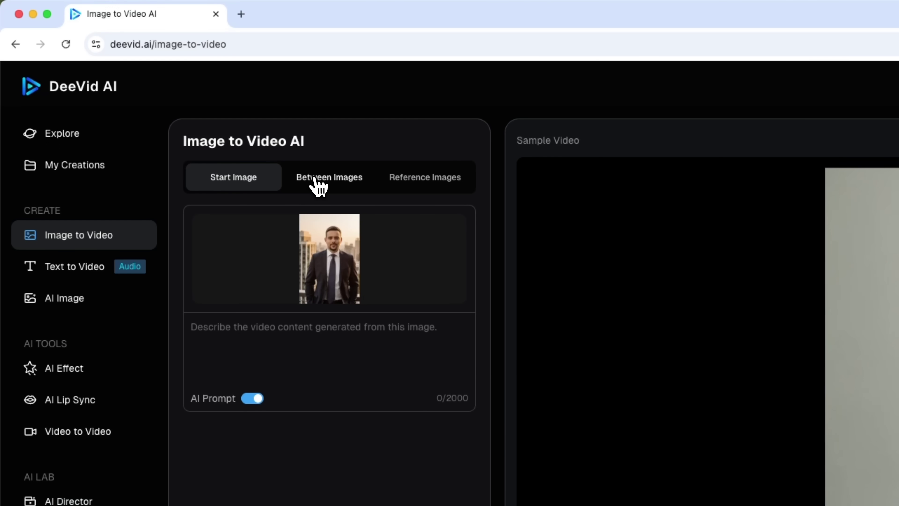
left_click(319, 187)
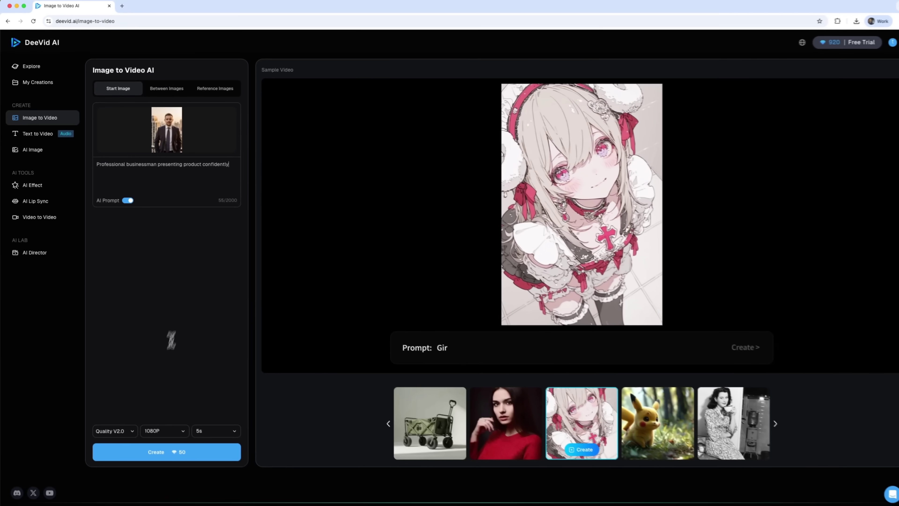
Keep Quality V2.0 and 1080P, set Length to 10s, and generate the businessman clip
left_click(124, 429)
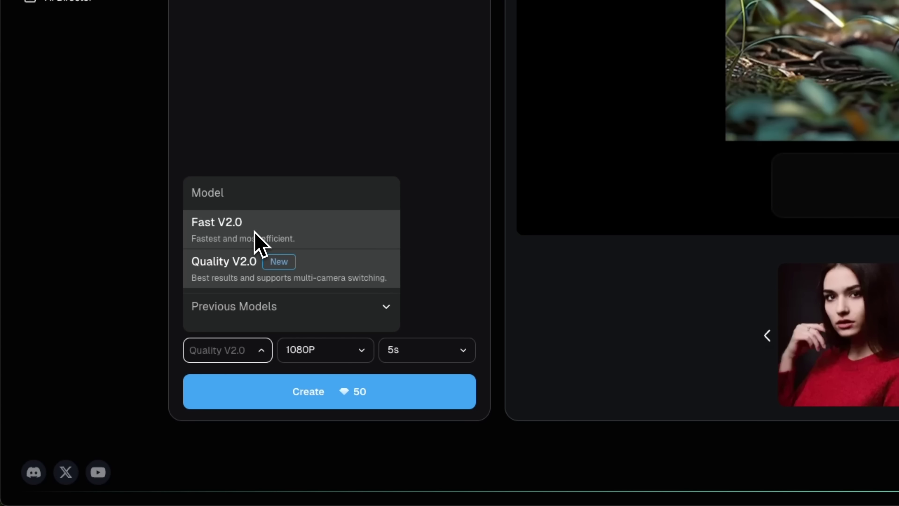
left_click(388, 311)
left_click(360, 356)
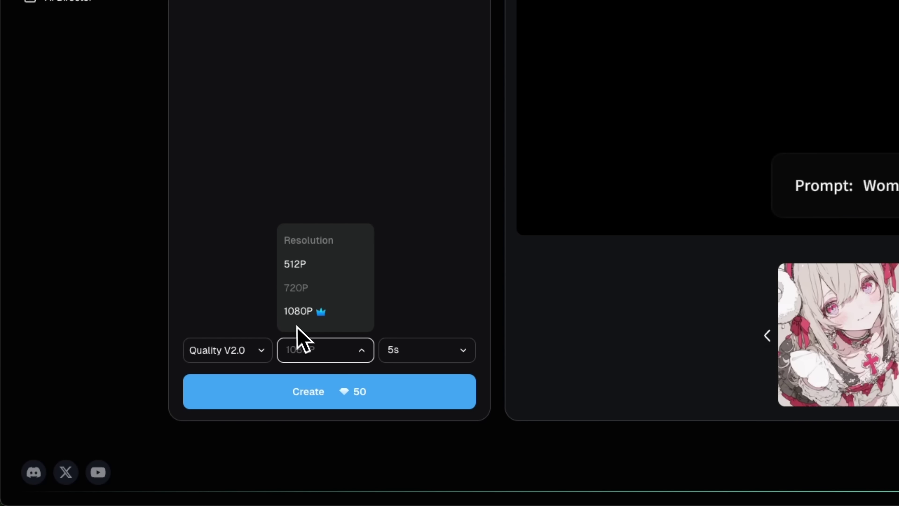
left_click(359, 356)
left_click(464, 355)
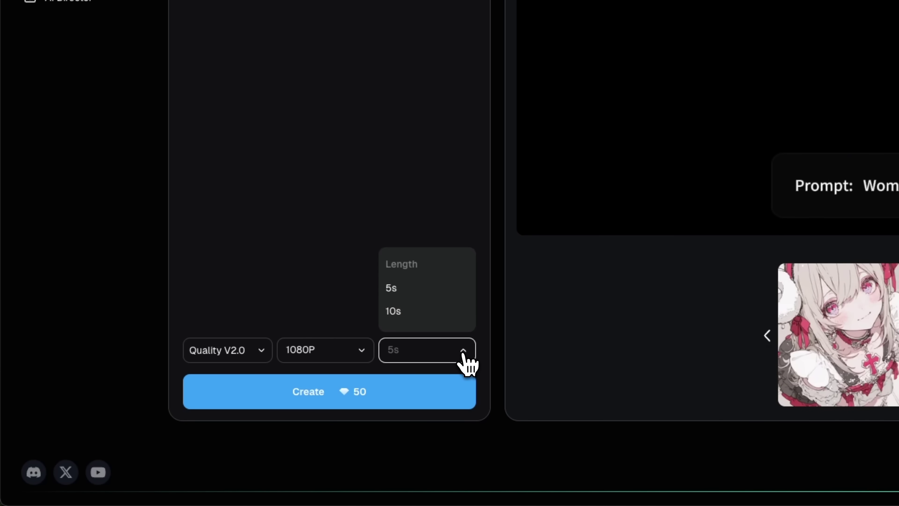
left_click(403, 315)
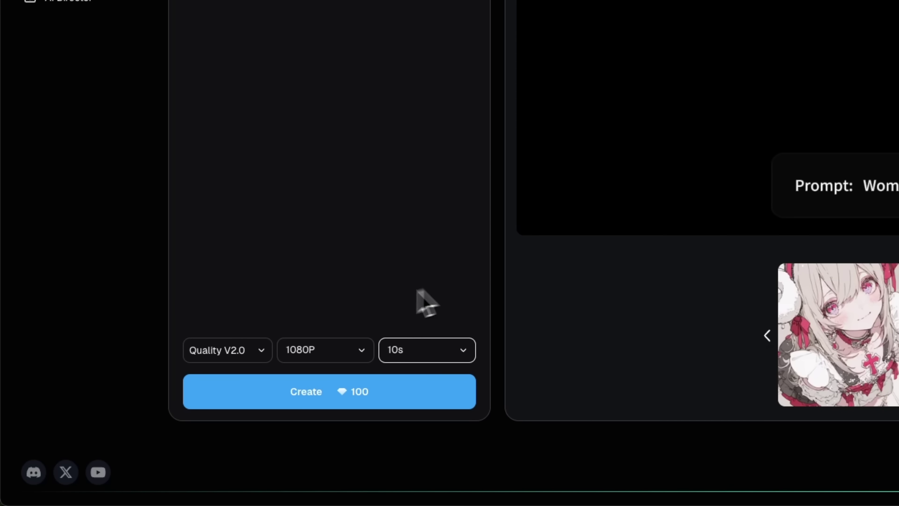
left_click(379, 399)
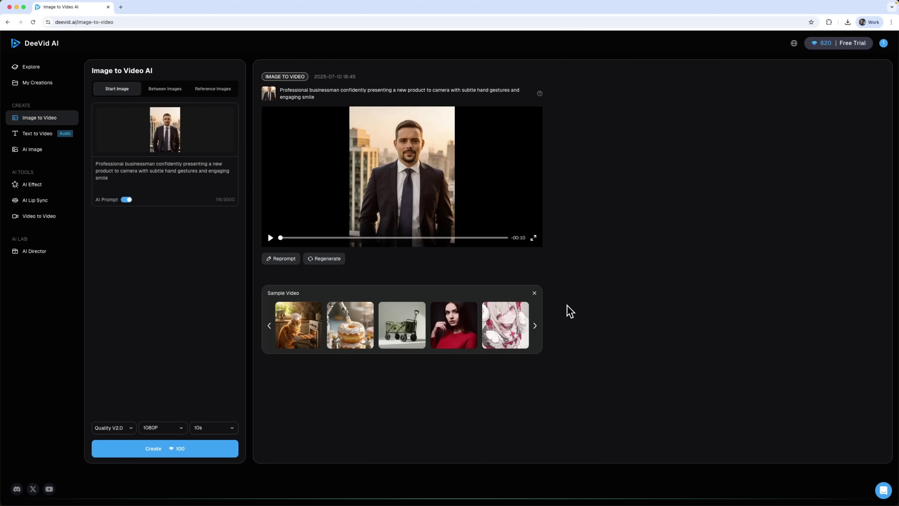
Play and pause the 10-second businessman product-presentation clip
left_click(270, 238)
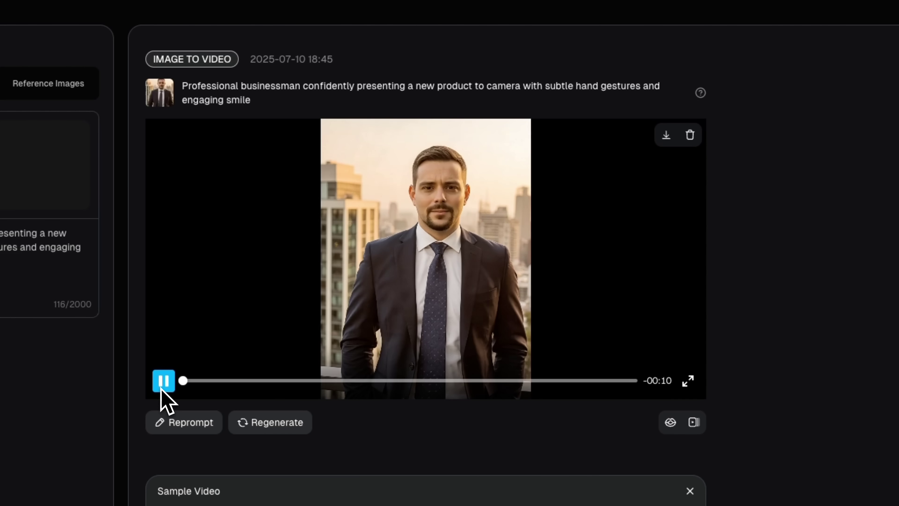
left_click(162, 385)
mouse_move(413, 48)
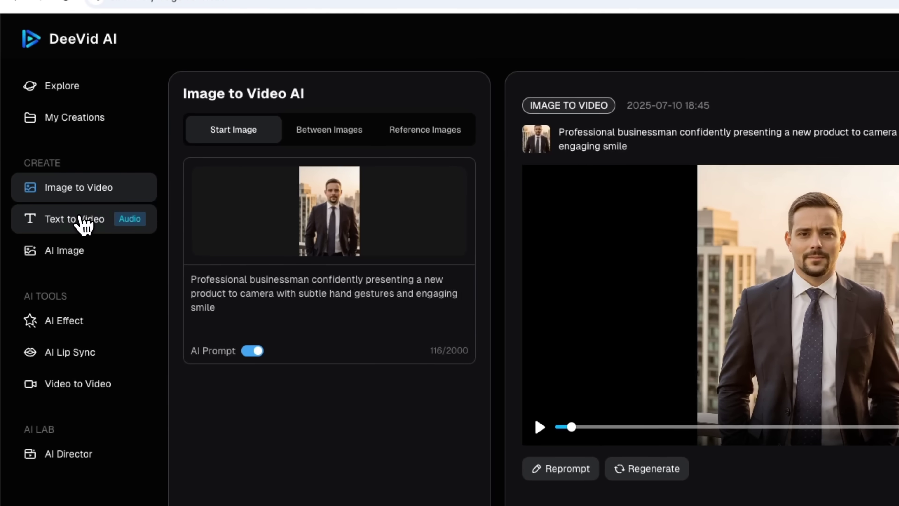
In Text to Video, generate a Master V2.0 clip from the pasted product launch prompt
left_click(40, 135)
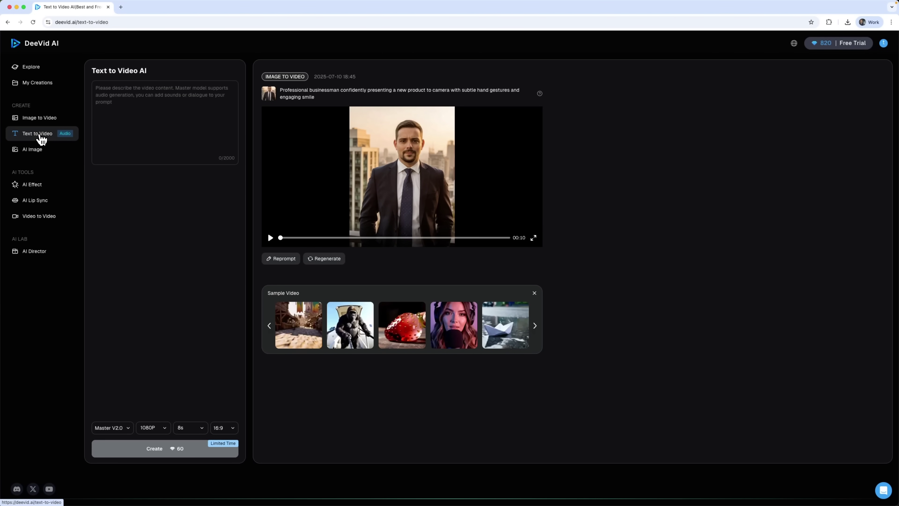
type("Professional product launch event with confident businessman presenting innovative technology to audience in modern conference room")
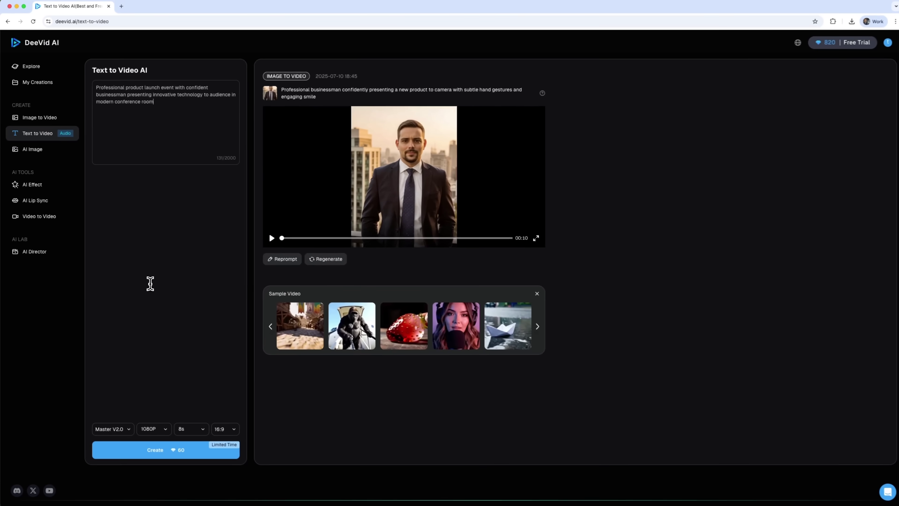
left_click(106, 427)
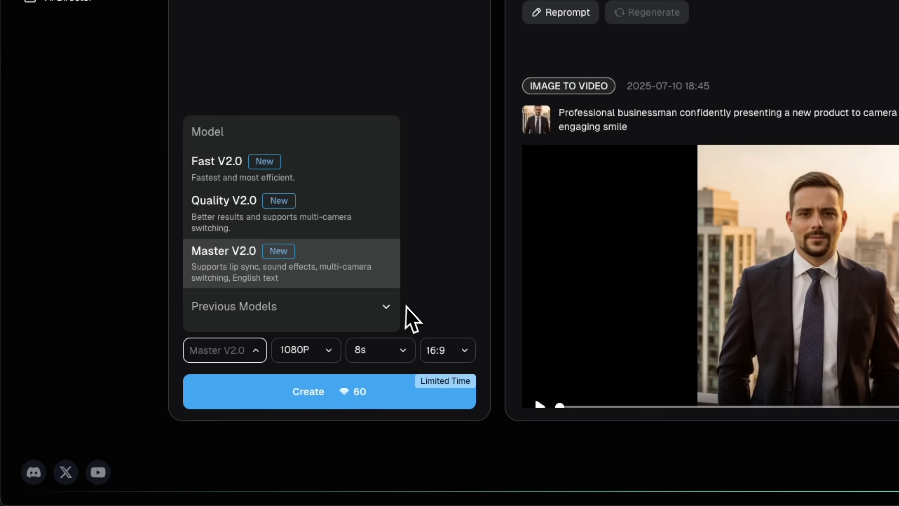
left_click(432, 280)
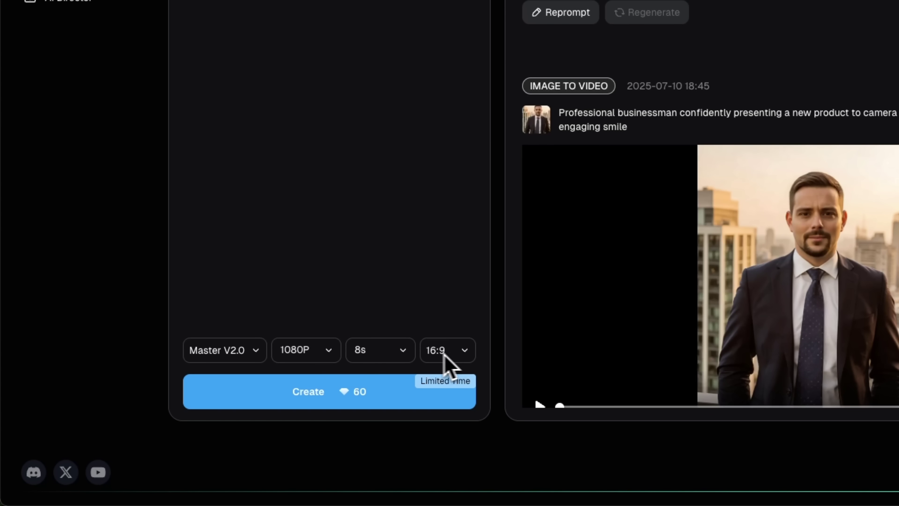
left_click(464, 377)
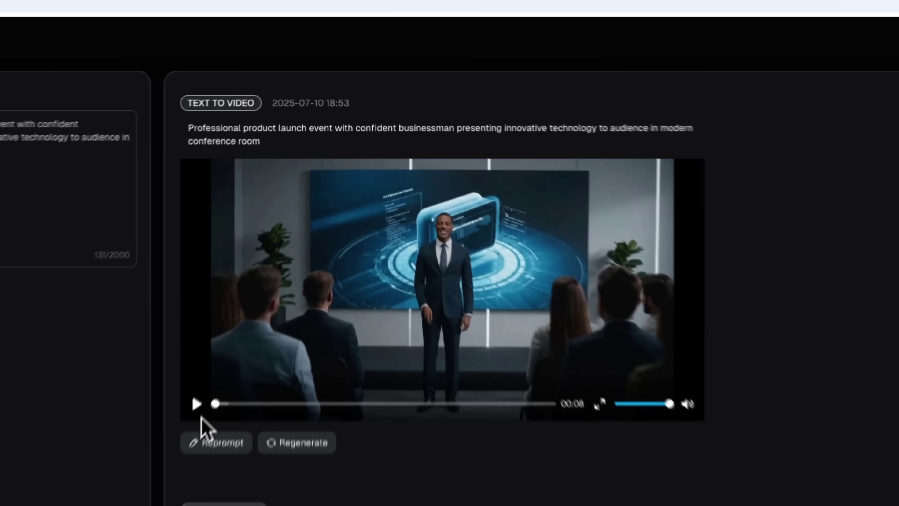
Watch the product launch clip through to its applause ending
left_click(270, 237)
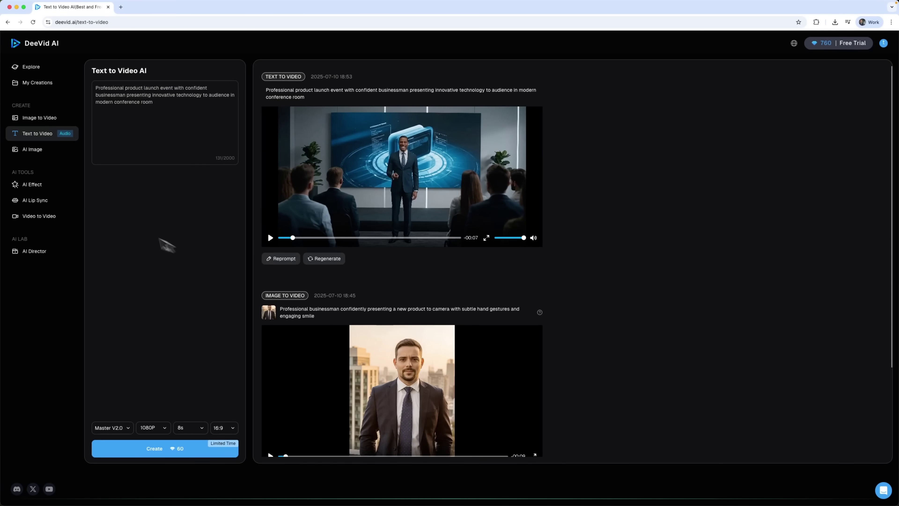
In the AI Image Generator, keep V2.0, set 2 outputs, and generate the watch images
left_click(33, 155)
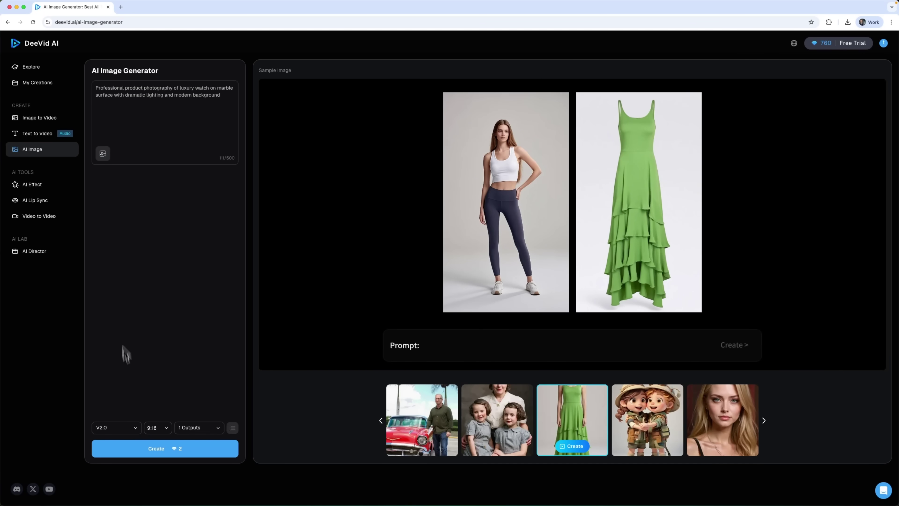
left_click(133, 432)
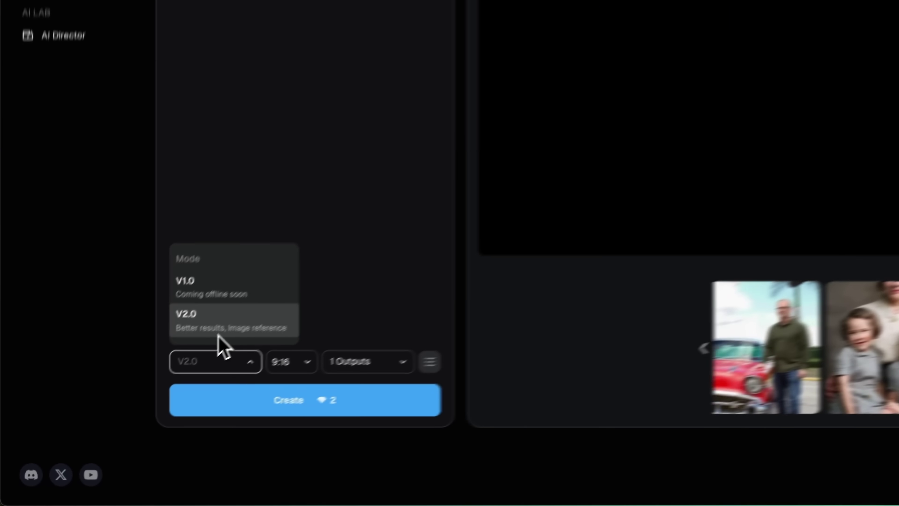
left_click(226, 330)
left_click(369, 361)
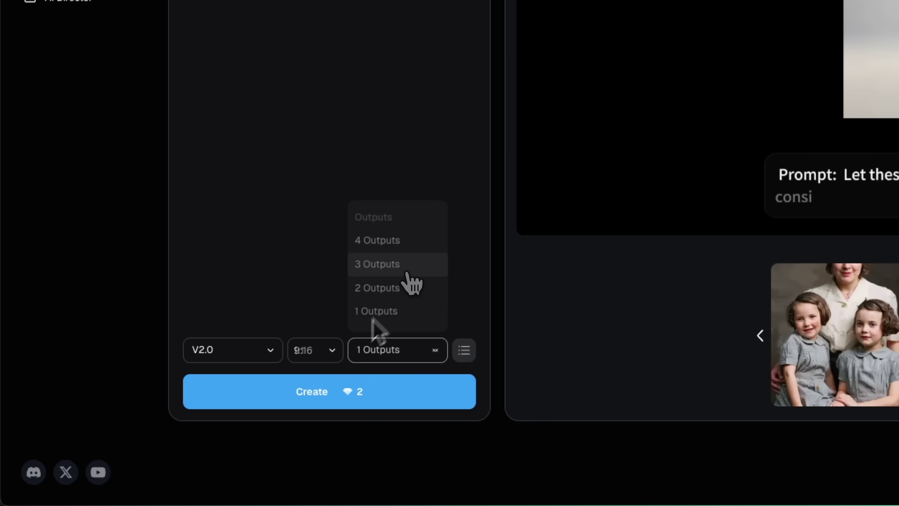
left_click(406, 291)
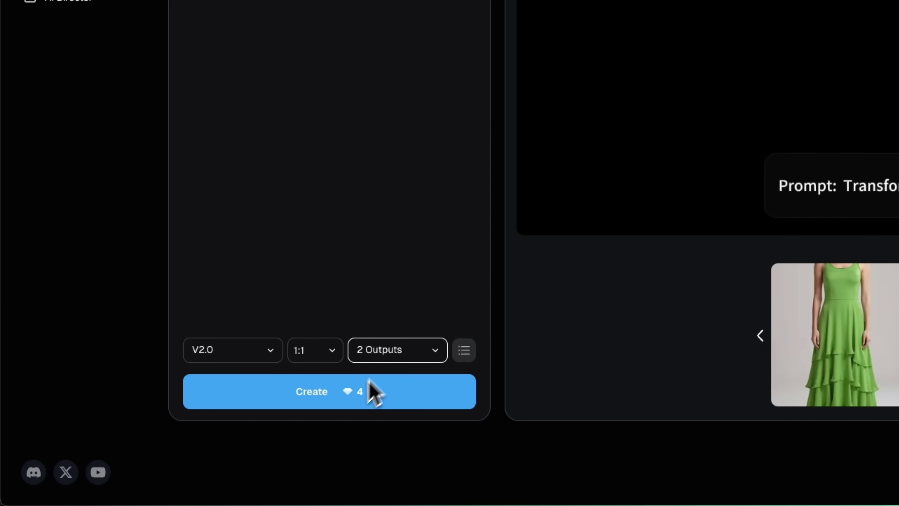
left_click(352, 401)
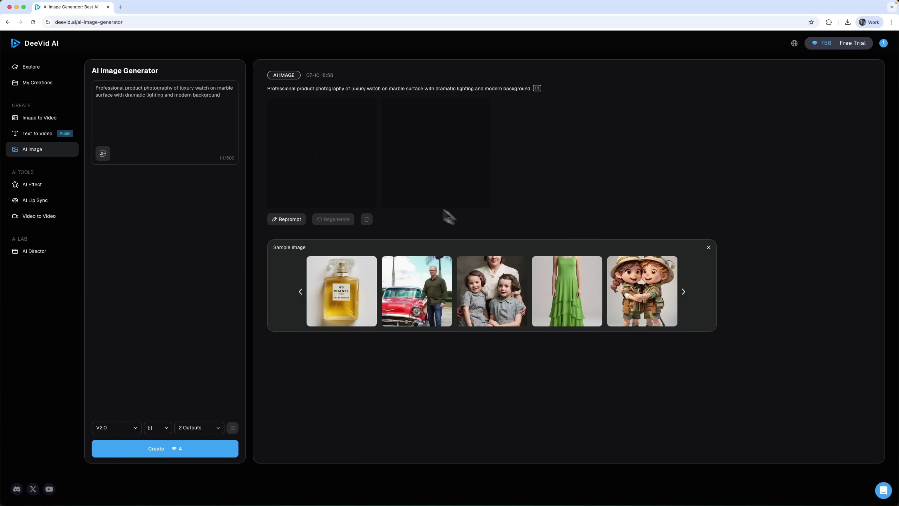
View both watch images enlarged, then go to the AI Effect template gallery
left_click(330, 159)
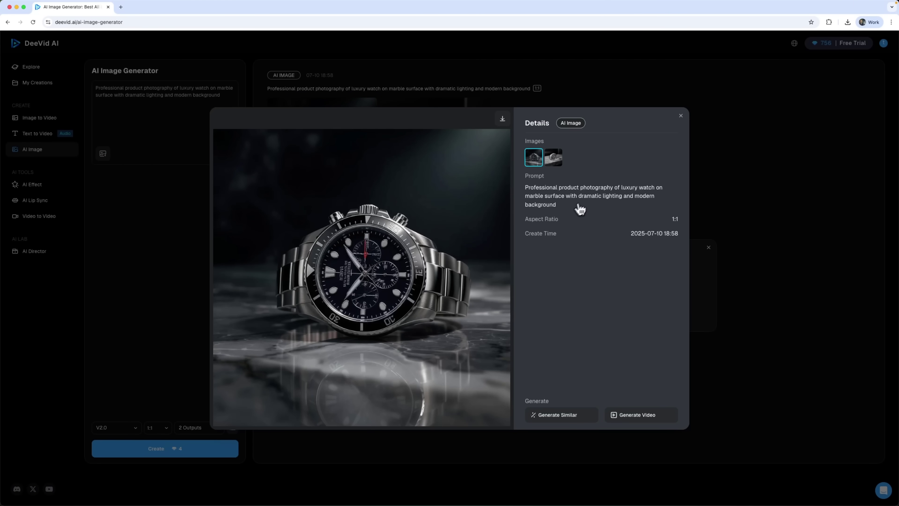
key("Right")
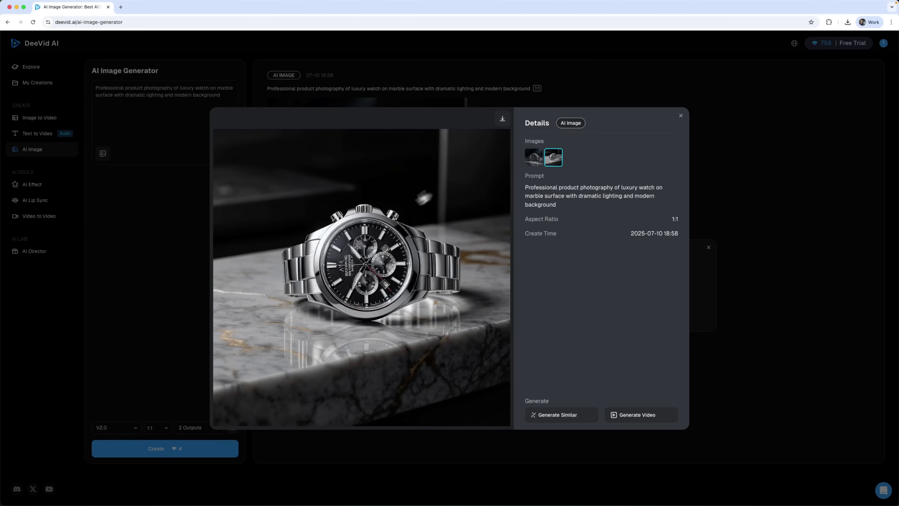
left_click(629, 416)
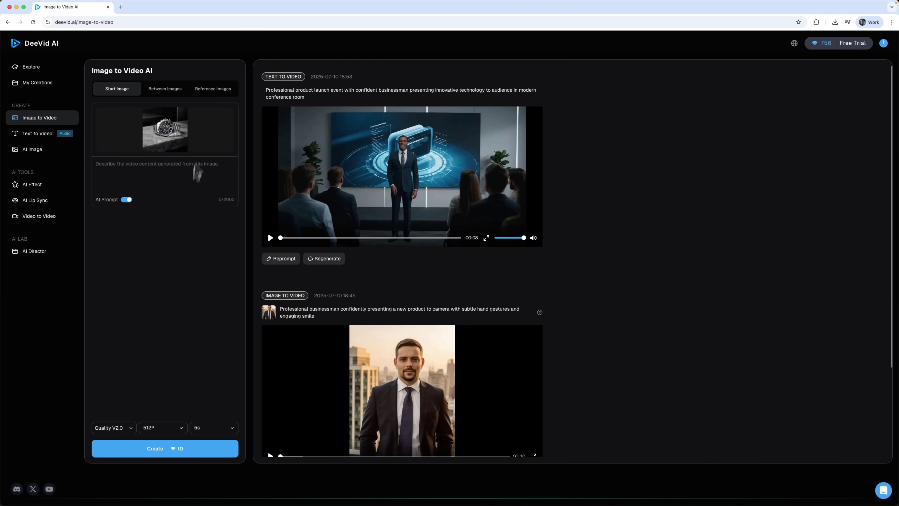
left_click(31, 184)
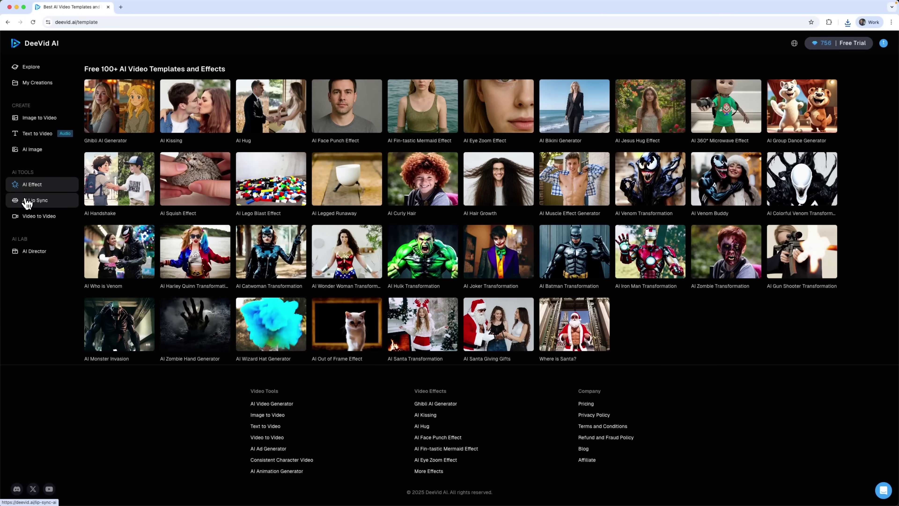
Apply the AI Hulk Transformation effect to the laptop photo, then play and pause it
mouse_move(110, 134)
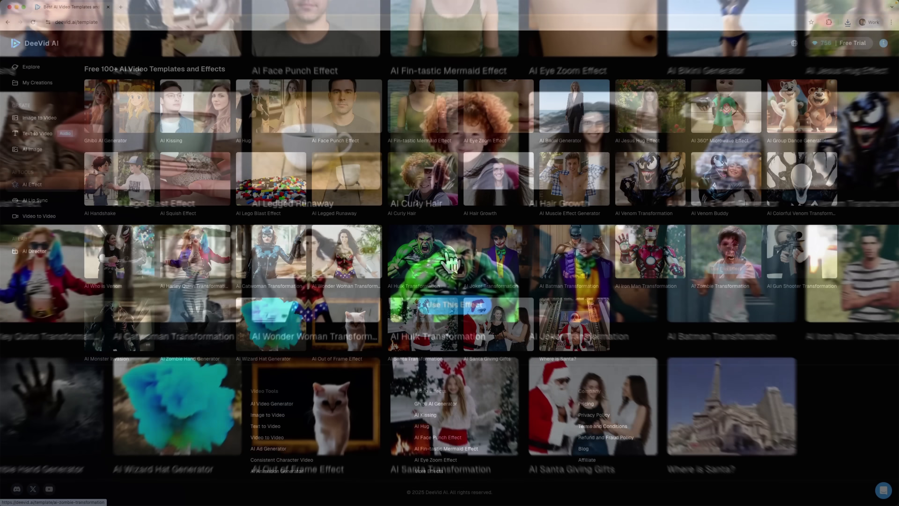
mouse_move(419, 244)
left_click(454, 256)
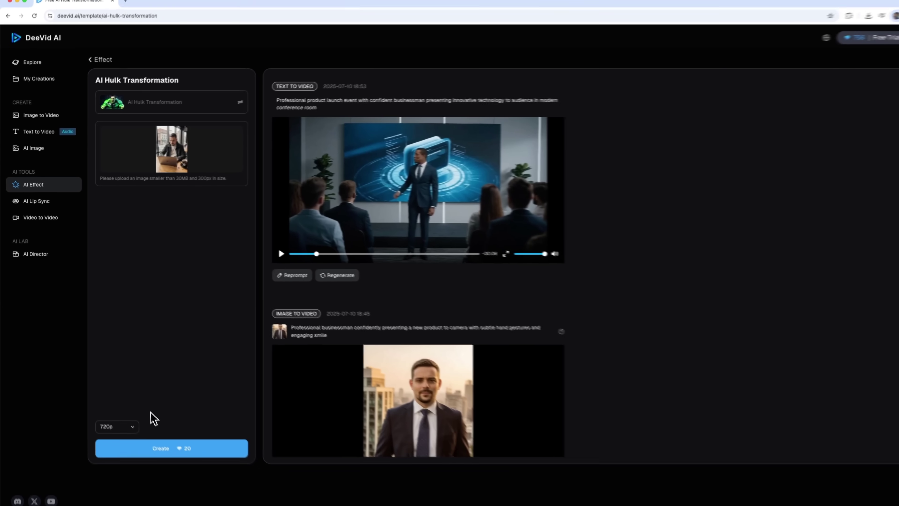
left_click(167, 452)
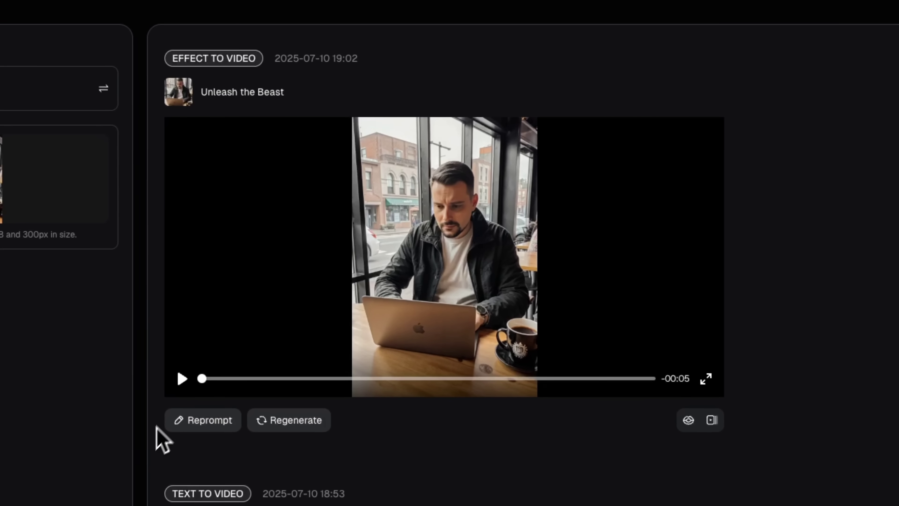
left_click(270, 251)
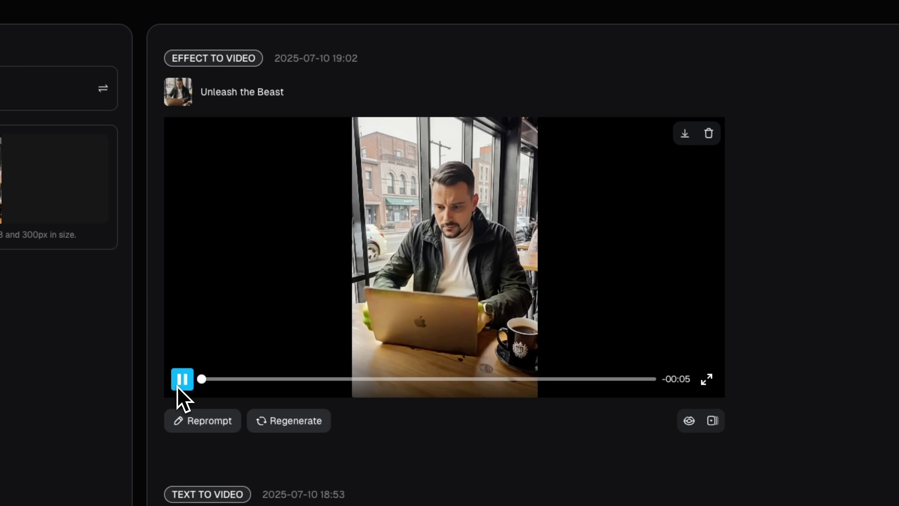
left_click(181, 381)
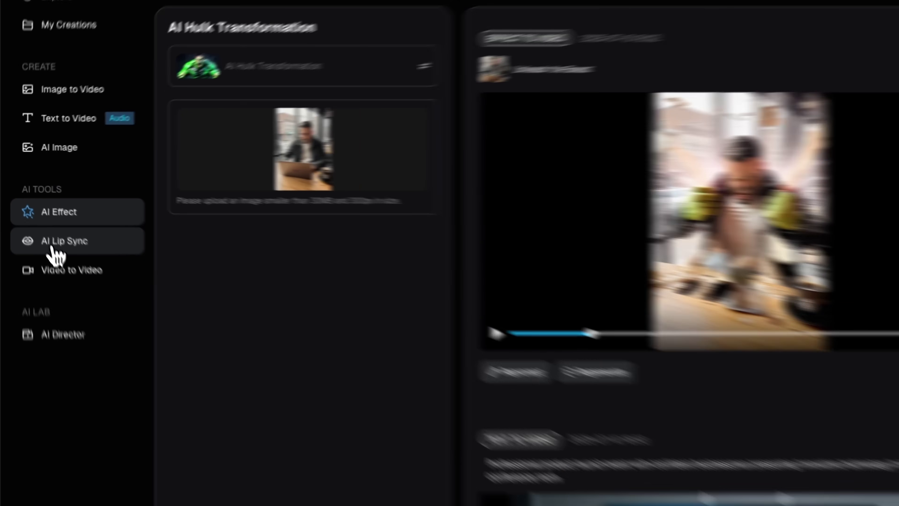
Lip-sync the uploaded businessman video to the product-demo script in the Graham voice and review it
left_click(54, 248)
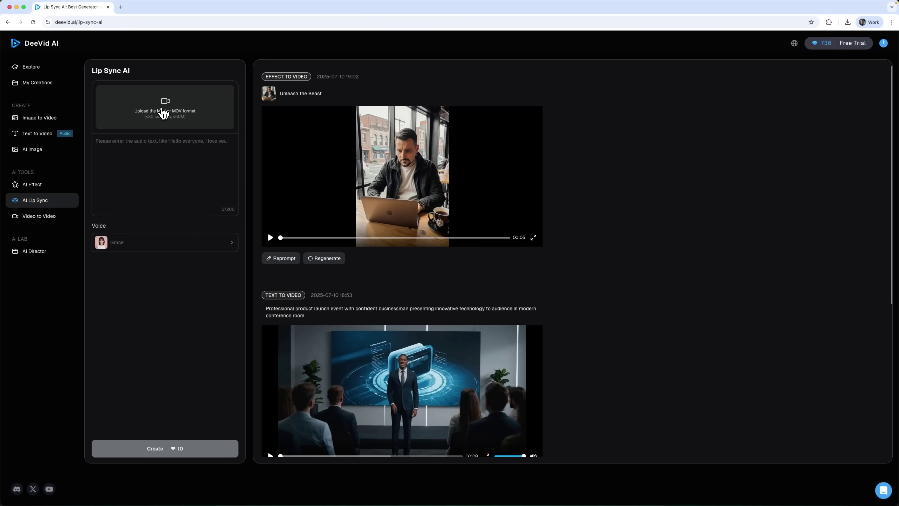
left_click(163, 113)
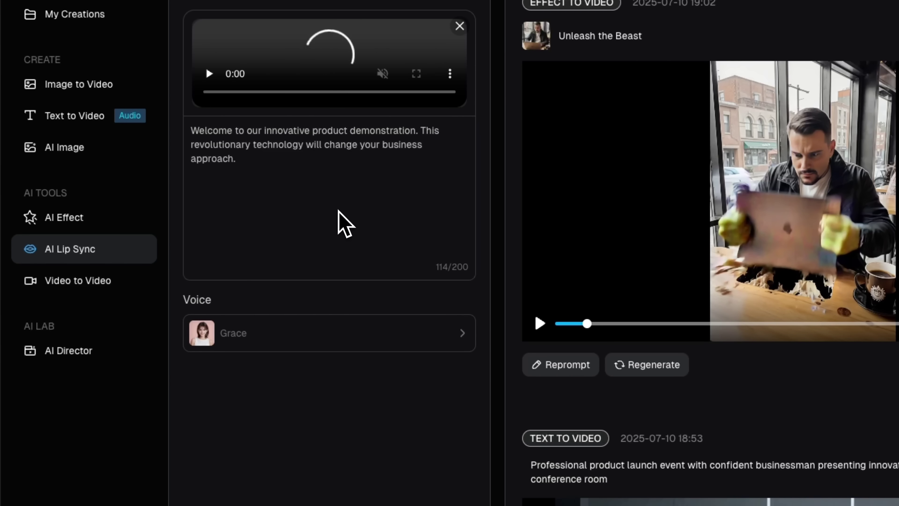
left_click(301, 340)
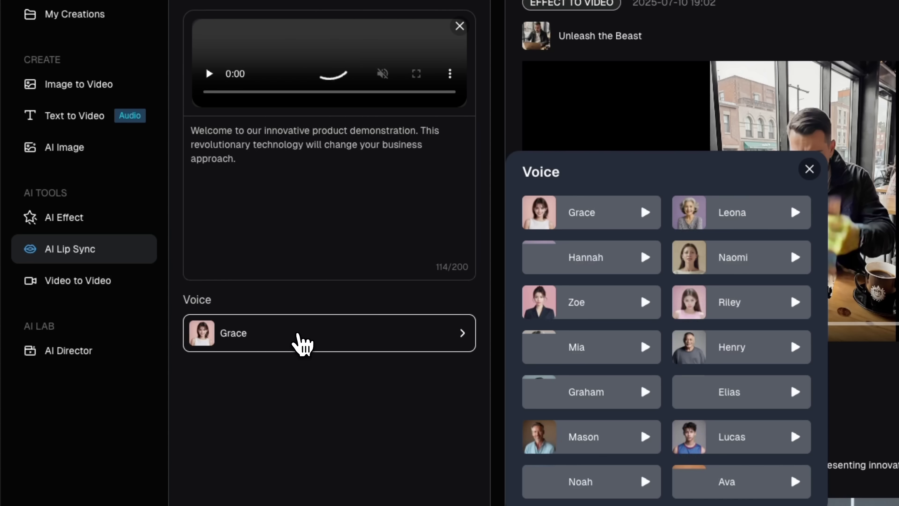
left_click(611, 391)
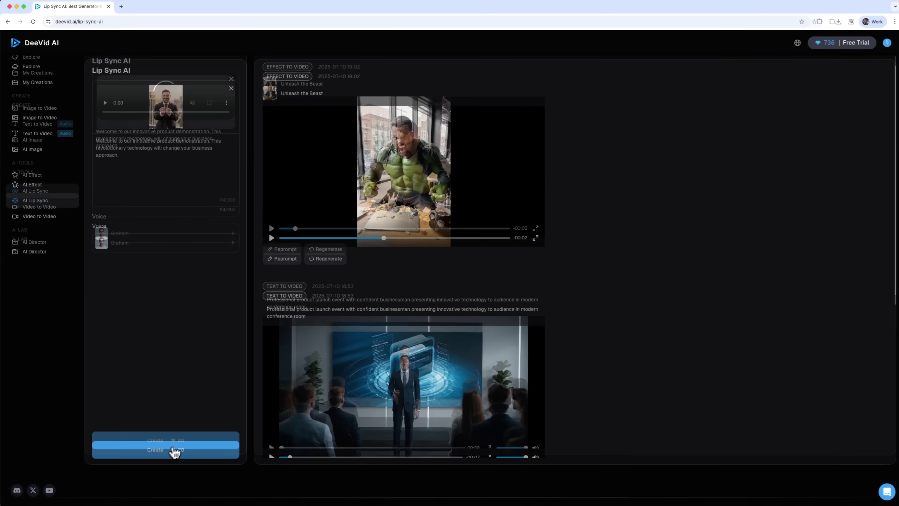
left_click(169, 454)
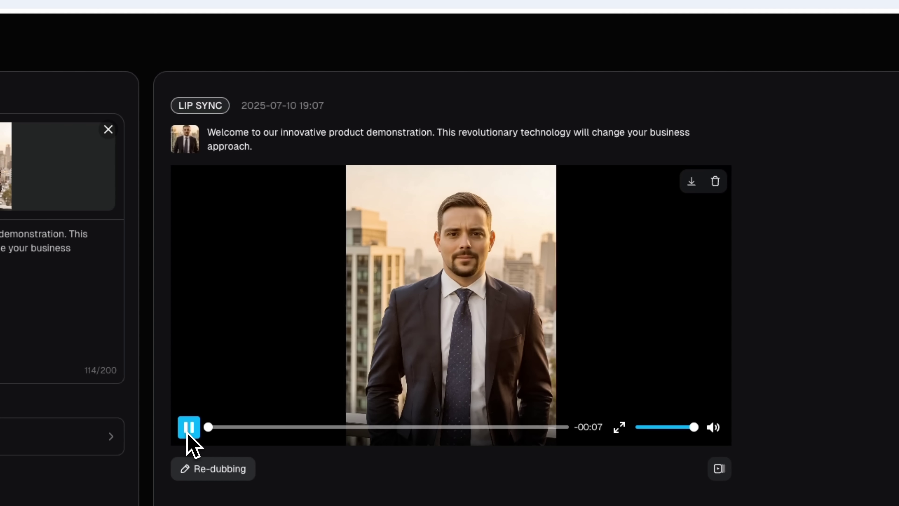
left_click(189, 427)
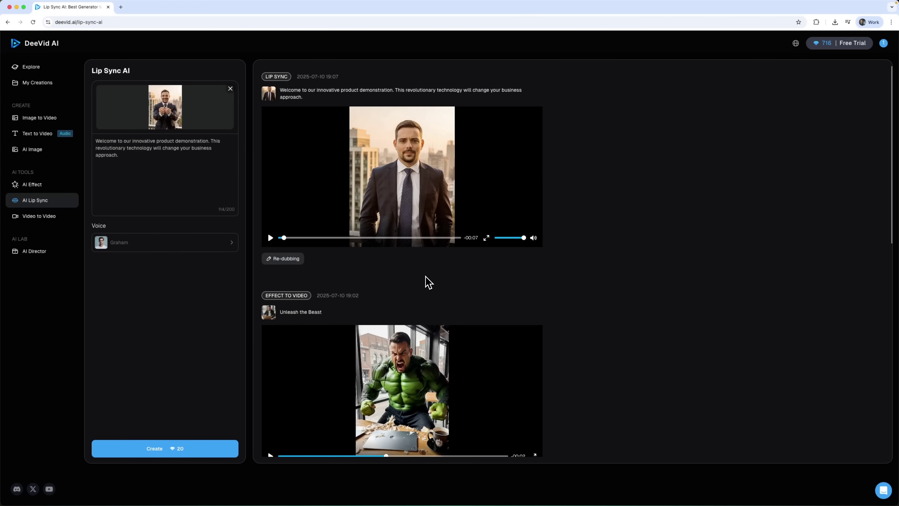
left_click(38, 220)
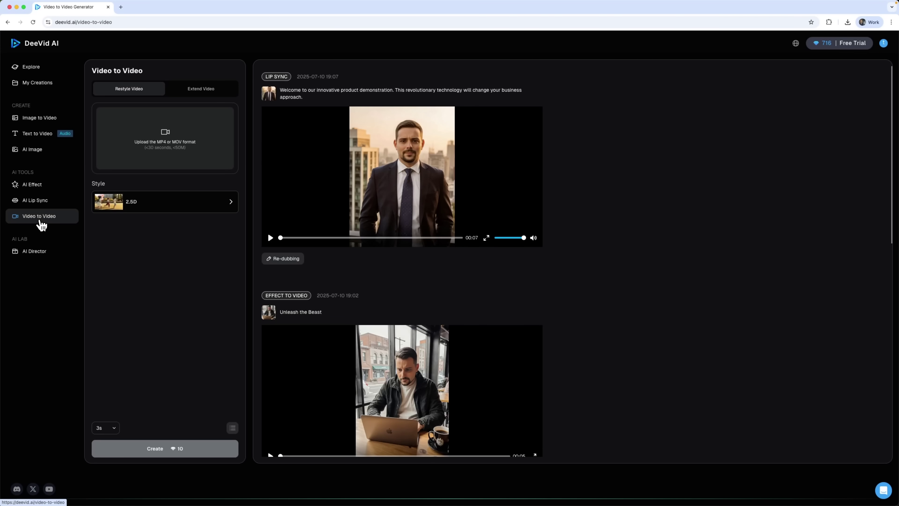
Open the AI Director assistant from the AI LAB sidebar
left_click(36, 252)
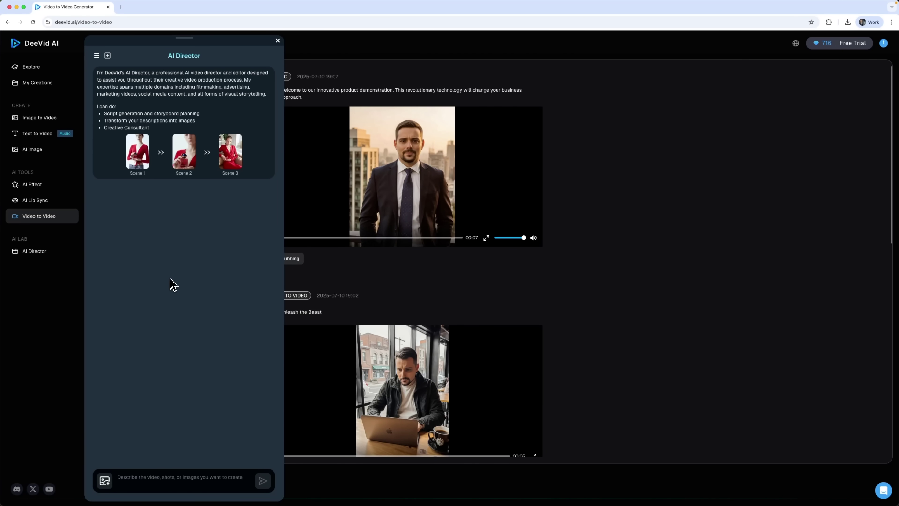
Send the pasted businessman product-commercial brief to AI Director, then browse the Explore gallery
type("Create a professional product commercial showing businessman presenting new technology, customer reactions, and product benefits in modern office setting")
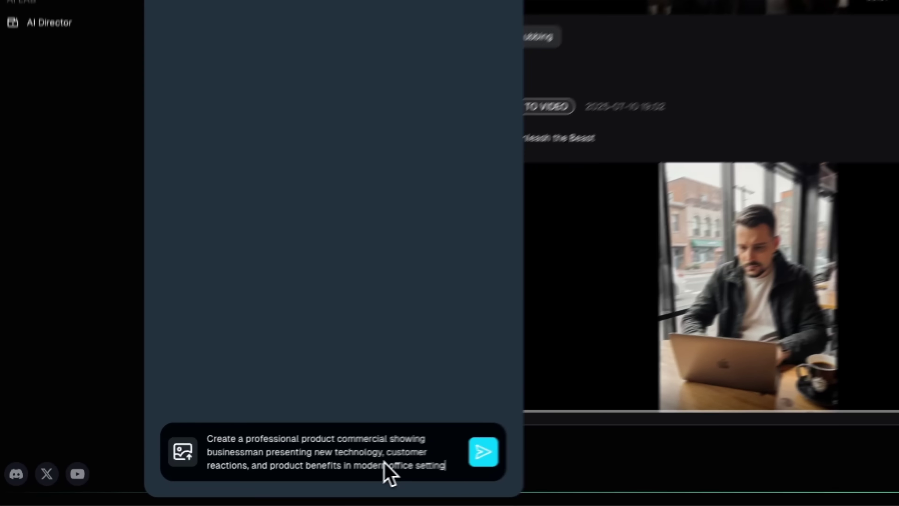
left_click(262, 477)
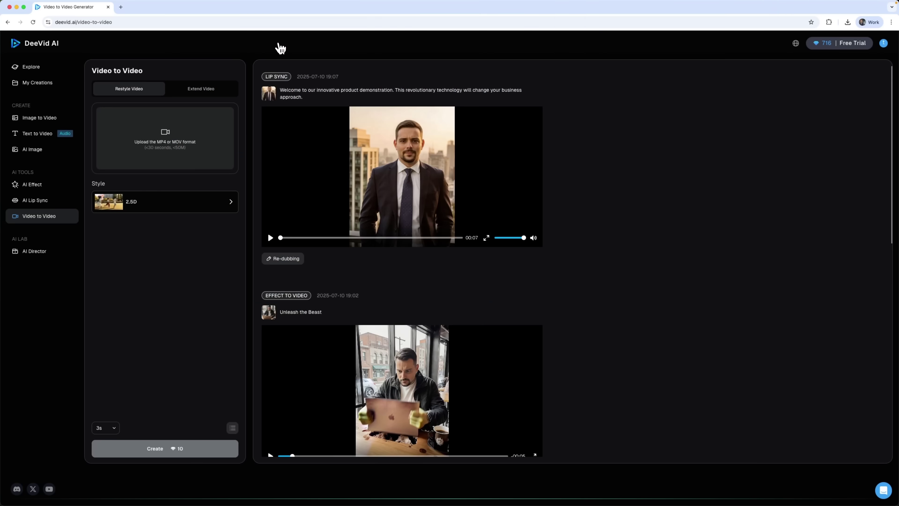
left_click(31, 66)
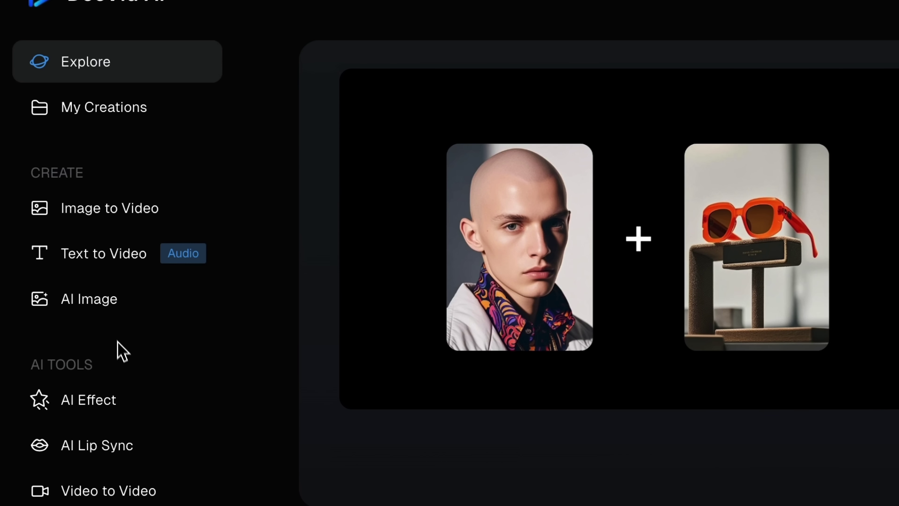
scroll(118, 342, "down", 7)
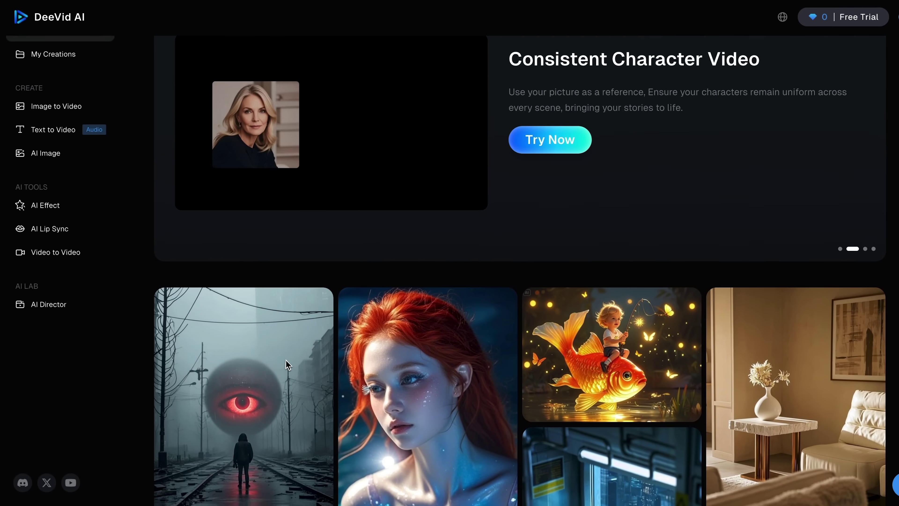
scroll(286, 359, "down", 6)
scroll(286, 360, "down", 10)
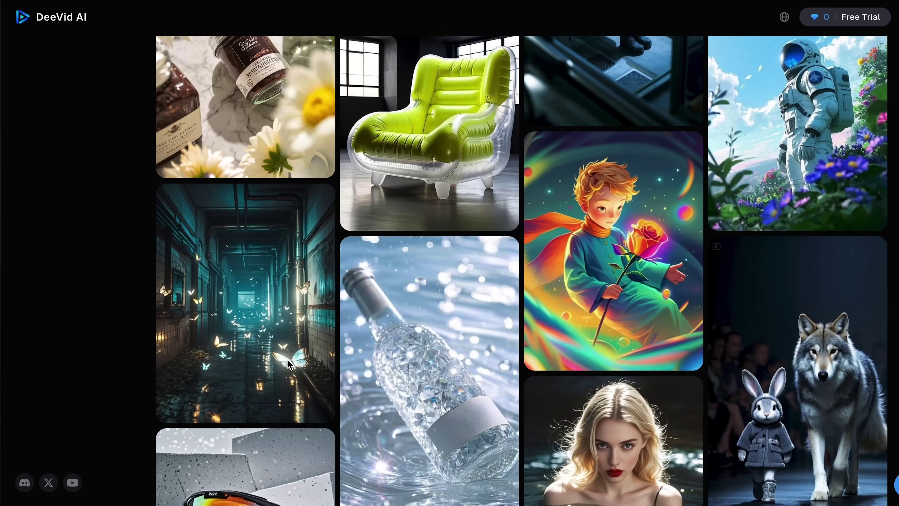
Subscribe to the tutorials channel with the notification bell set to All
scroll(289, 363, "down", 15)
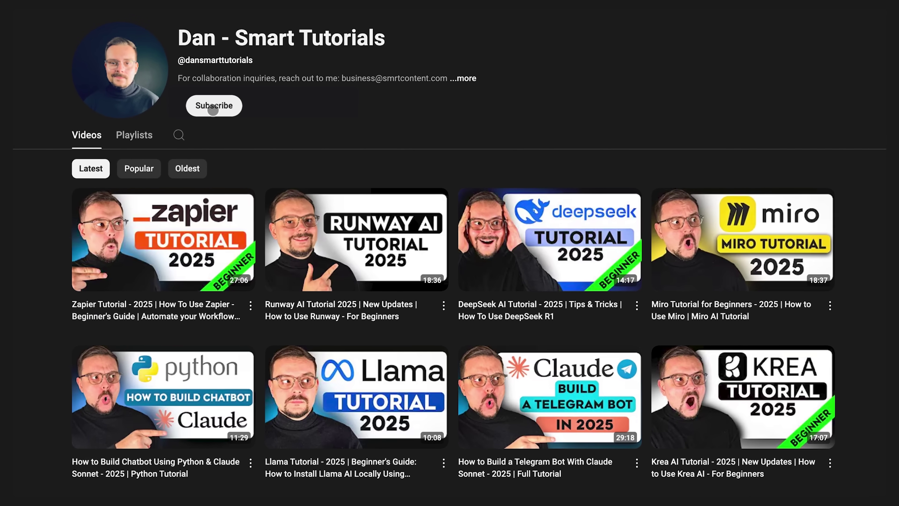
left_click(211, 107)
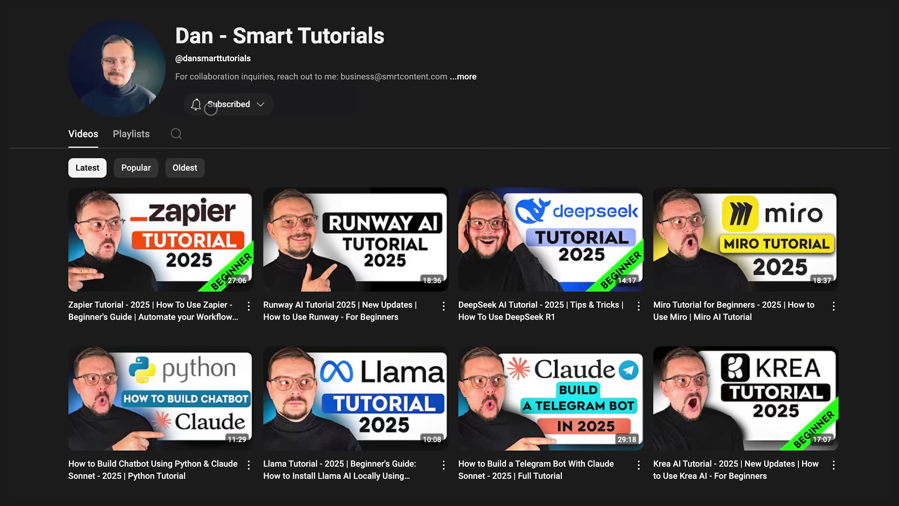
left_click(226, 105)
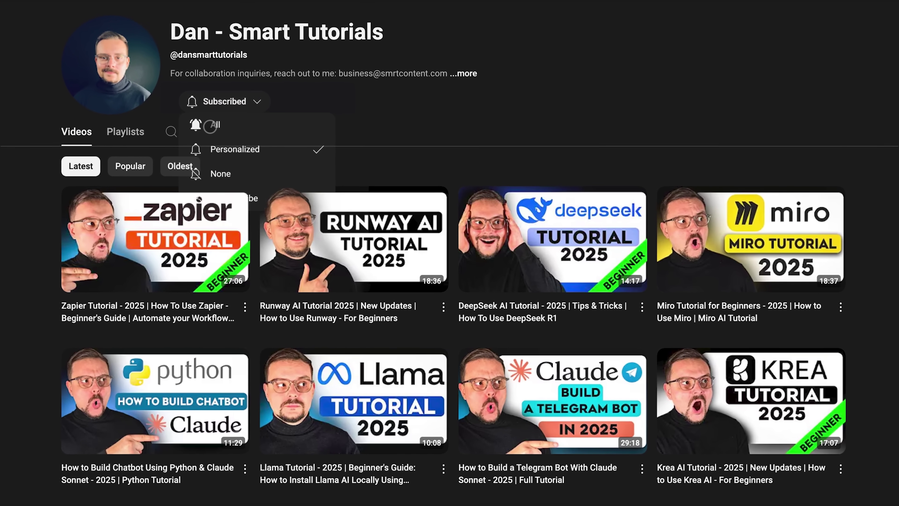
left_click(212, 126)
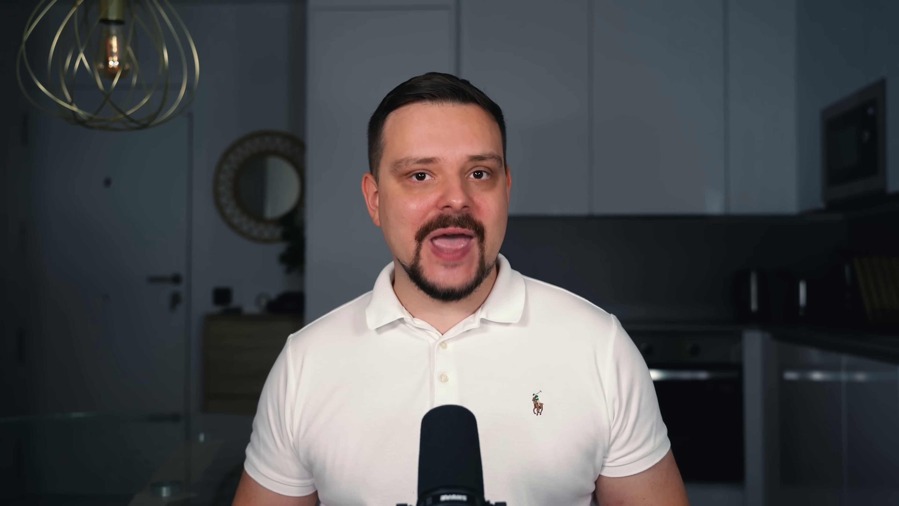